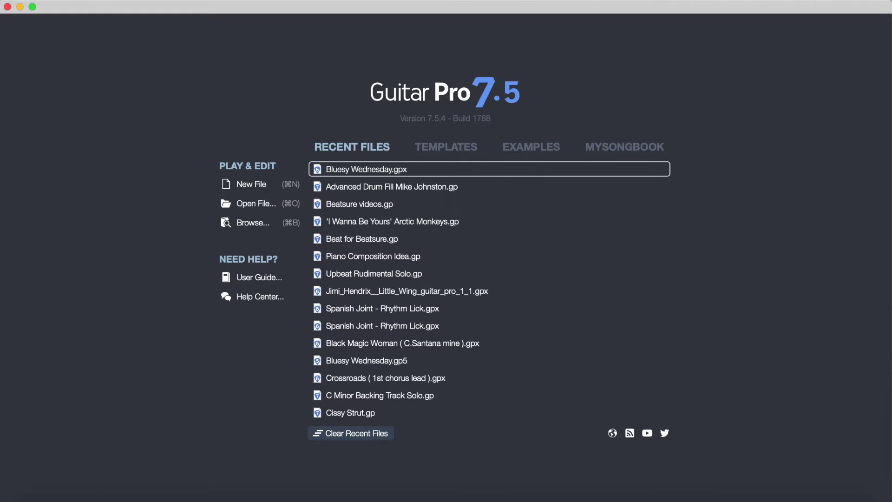
- Create a new score with a Drums > Drumkit track
left_click(250, 186)
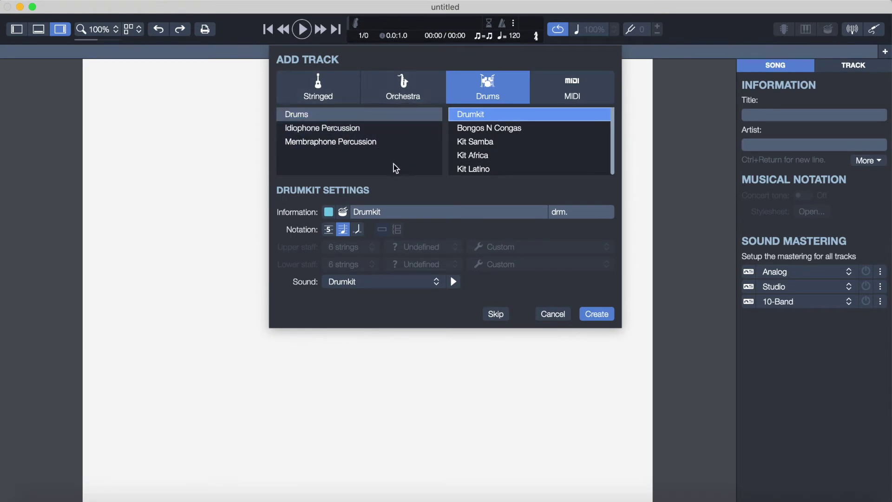
left_click(325, 118)
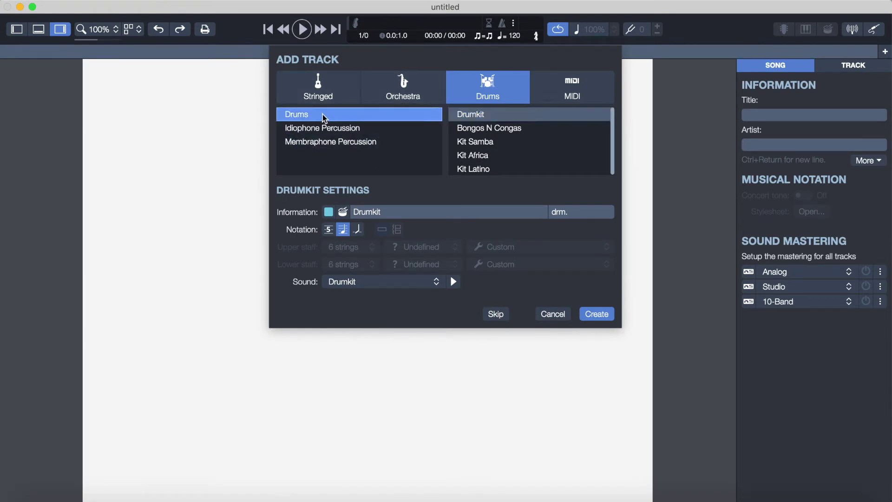
left_click(463, 114)
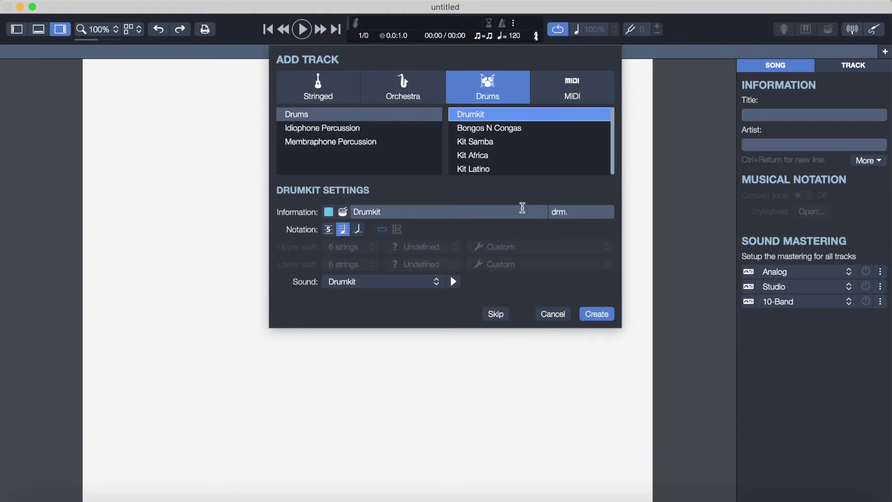
left_click(596, 314)
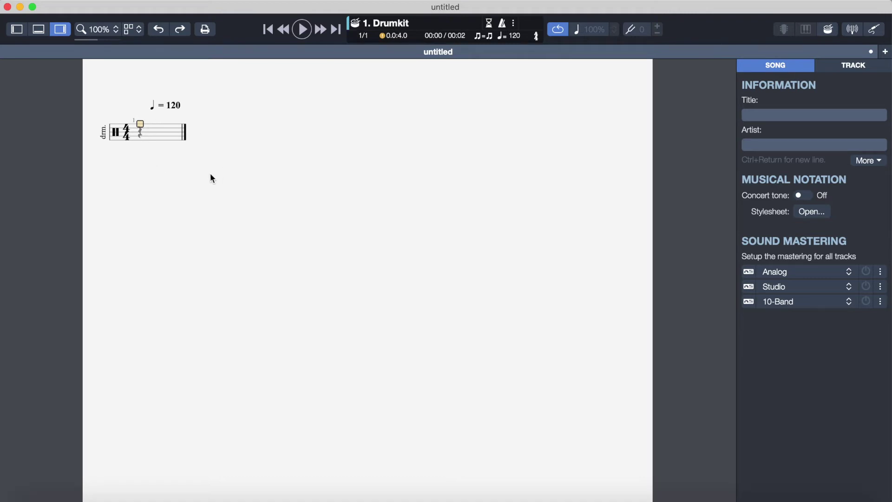
- Zoom the score to 300% and bring the drum staff into view
left_click(86, 33)
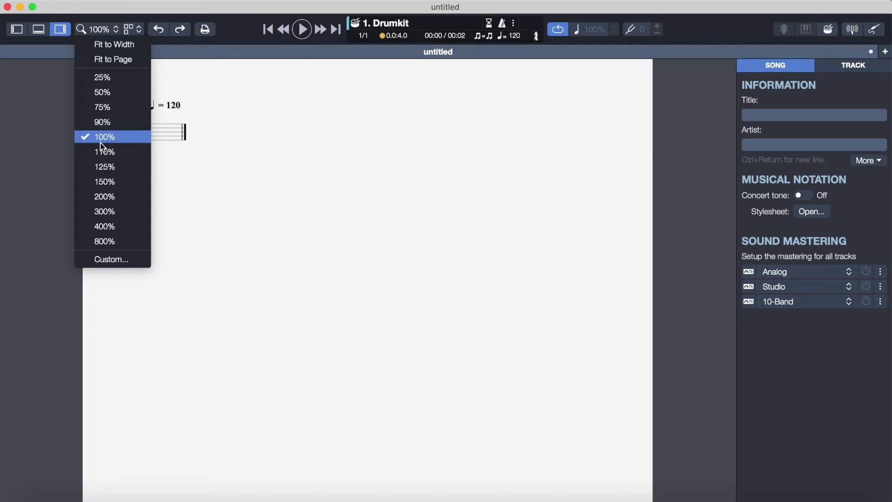
left_click(93, 207)
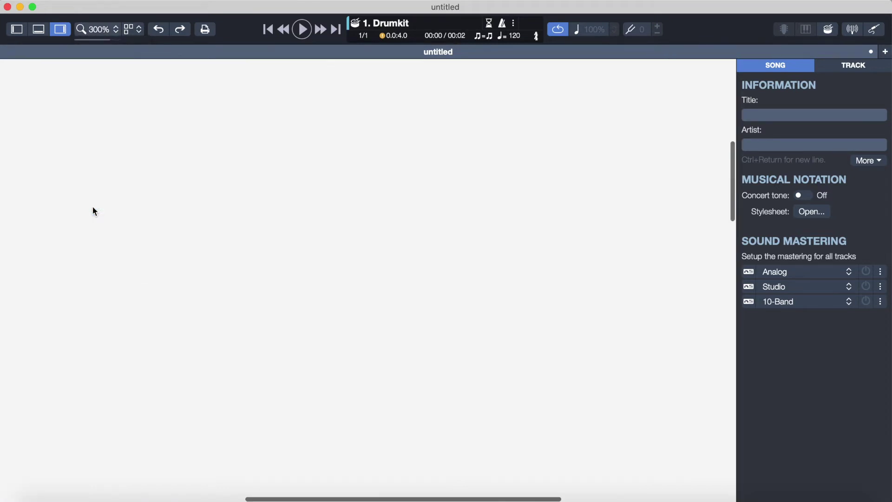
scroll(140, 186, "up", 5)
scroll(140, 186, "left", 5)
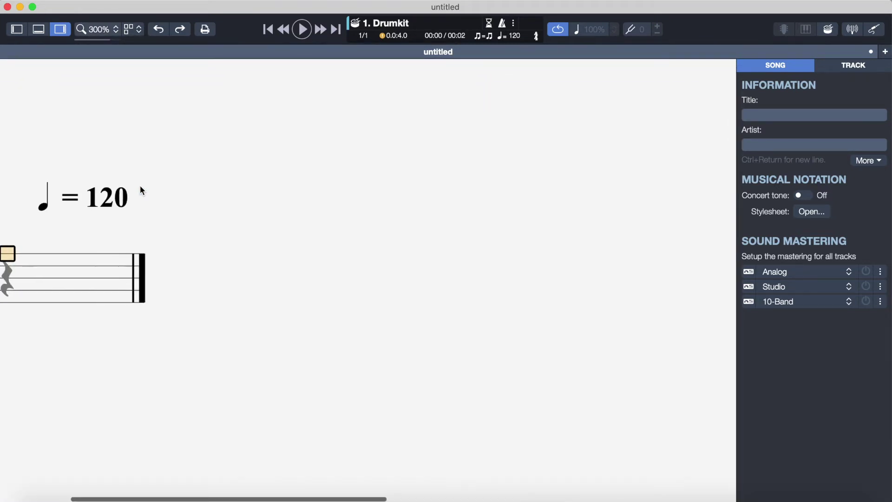
scroll(140, 184, "left", 5)
scroll(140, 185, "down", 1)
scroll(141, 185, "up", 1)
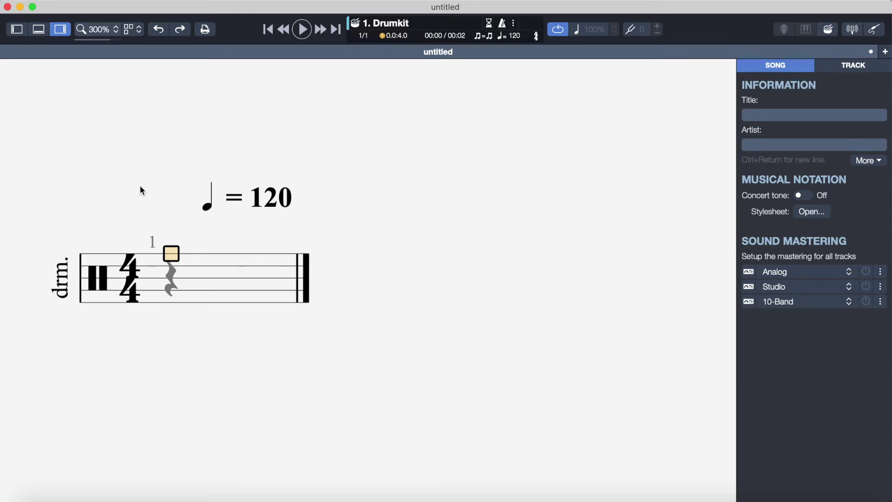
- Enter a drum note in the bottom staff space on beat 1 of bar 1
key("Down")
key("Up")
key("Down")
key("Down")
key("Down")
key("Down")
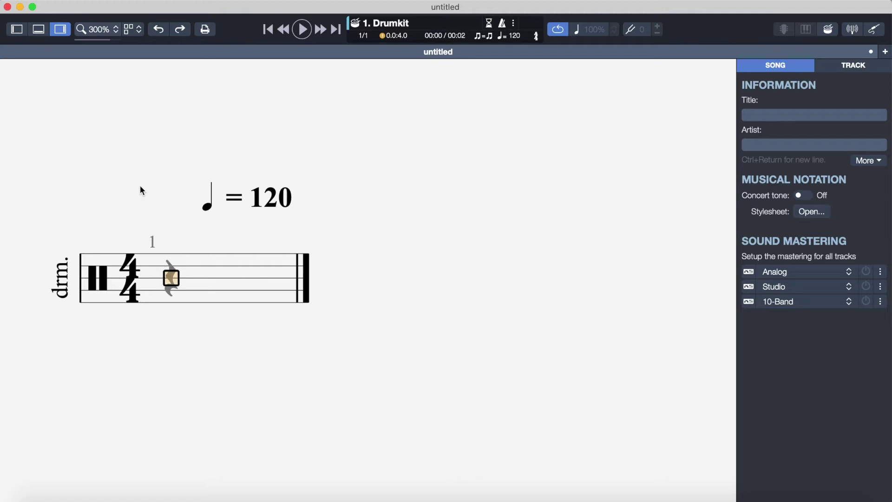
key("Down")
key("Down")
key("Up")
key("Up")
key("Up")
key("Down")
key("Down")
key("Down")
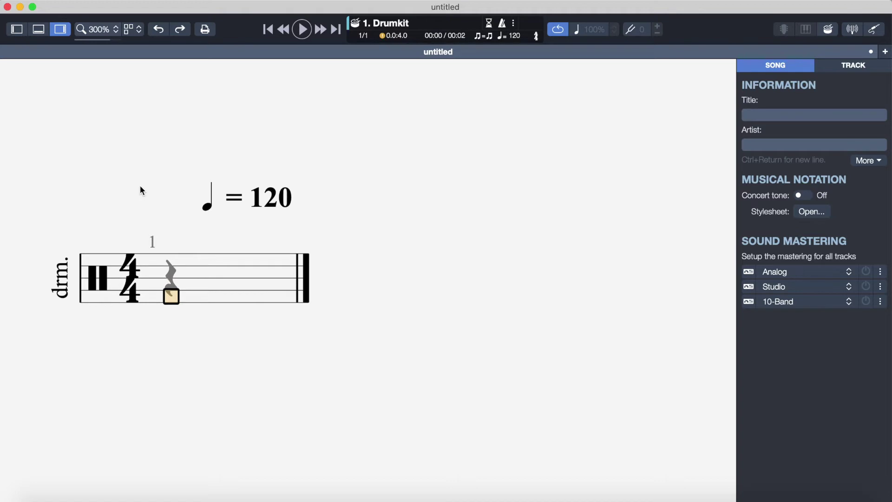
key("Return")
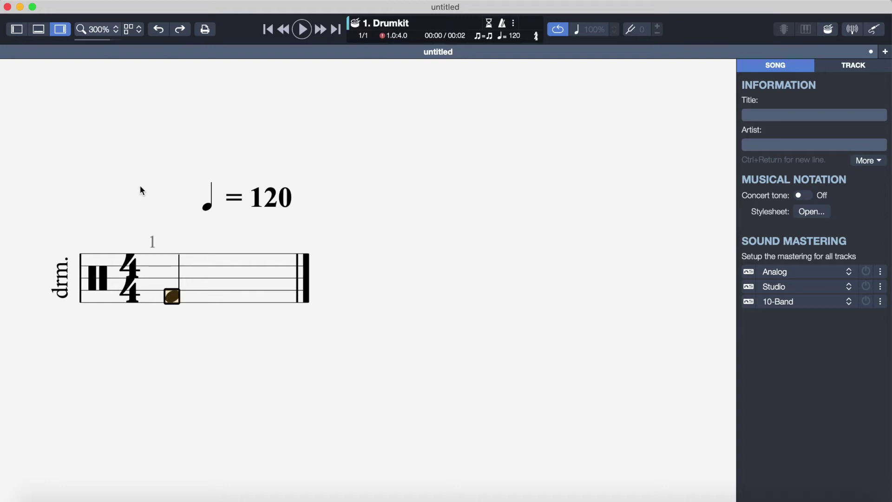
- Set the note's duration back to a quarter note
key("minus")
key("plus")
key("plus")
key("minus")
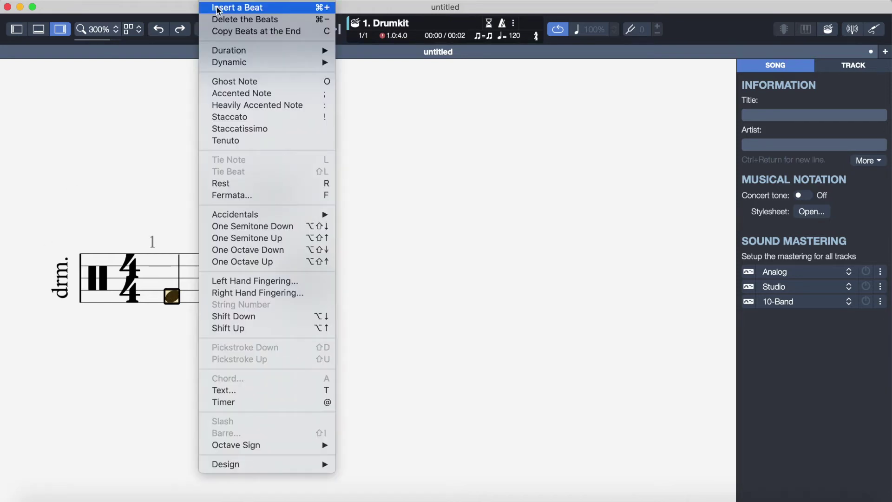
mouse_move(220, 51)
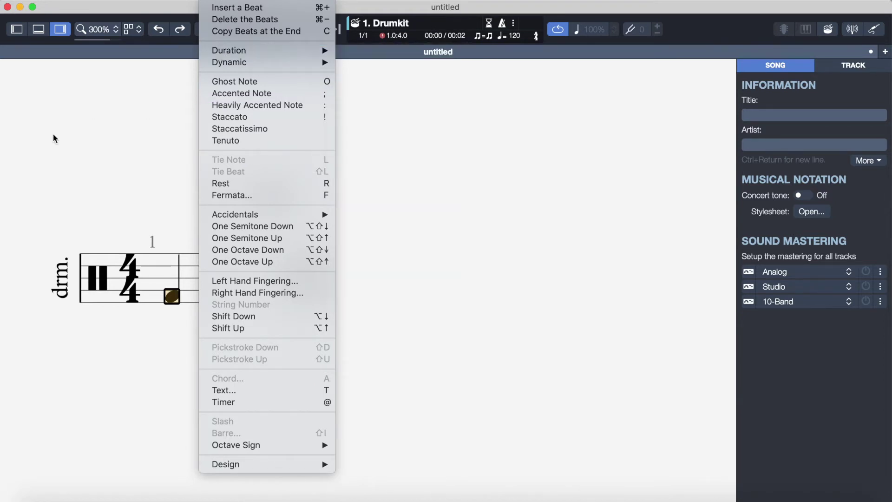
- Add snare on beats 2 and 4 and bass drum on beat 3 of bar 1
left_click(5, 188)
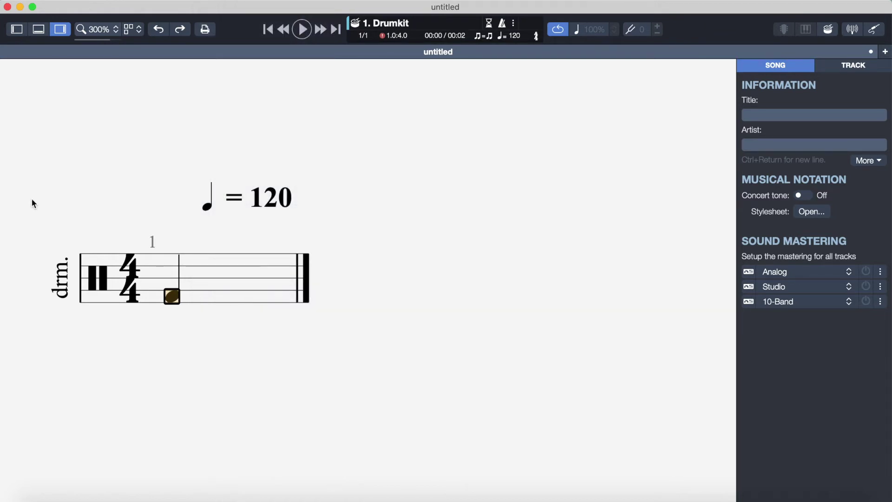
key("Right")
key("Up")
key("Up")
key("Up")
key("Up")
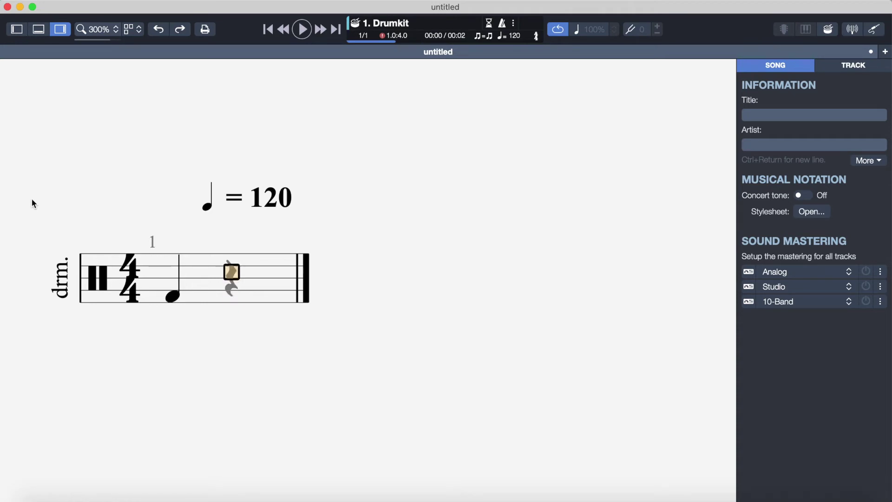
key("Return")
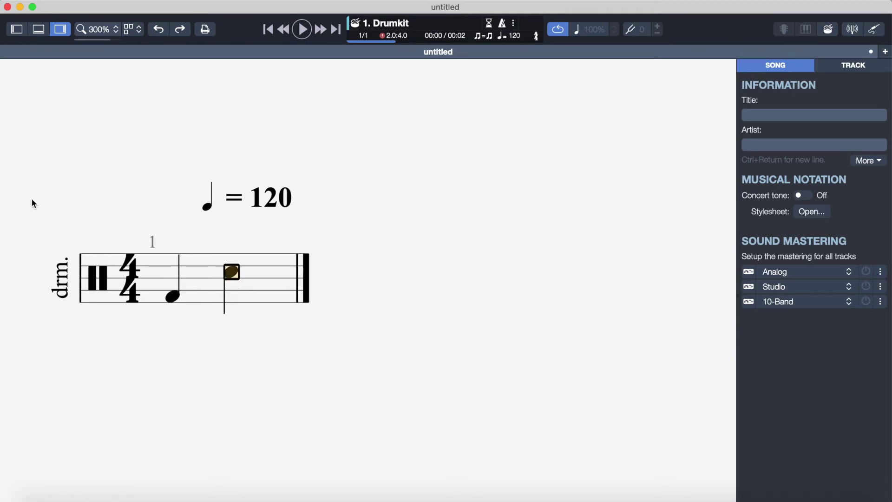
key("Right")
key("Down")
key("Down")
key("Down")
key("Down")
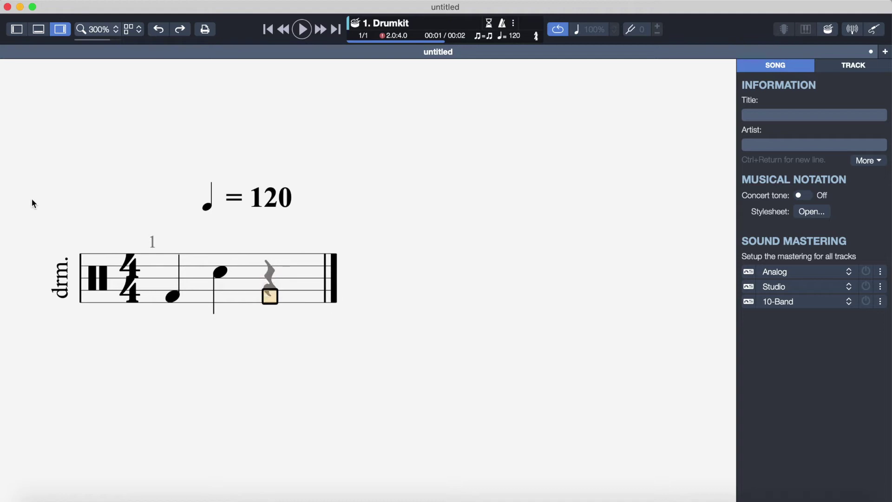
key("Return")
key("Right")
key("Up")
key("Up")
key("Up")
key("Up")
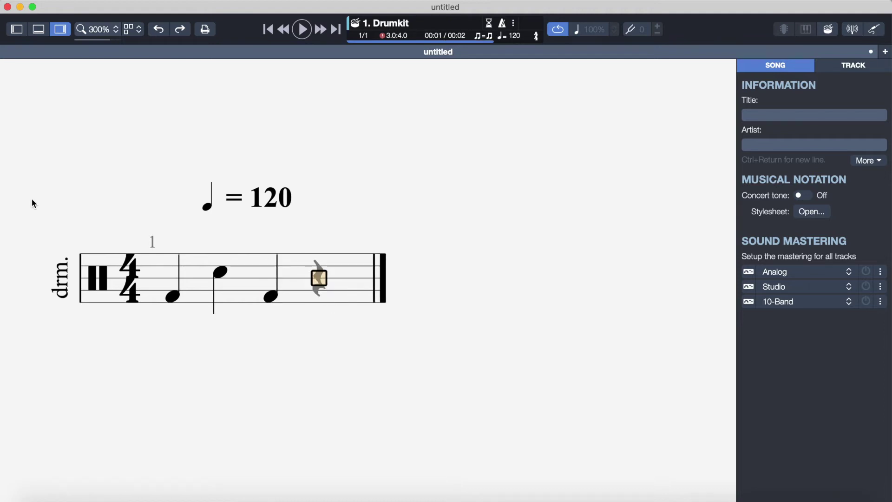
key("Return")
- Fill bar 2 with alternating bass drum and snare quarter notes, then return to bar 1 beat 1
key("Right")
key("Down")
key("Down")
key("Down")
key("Down")
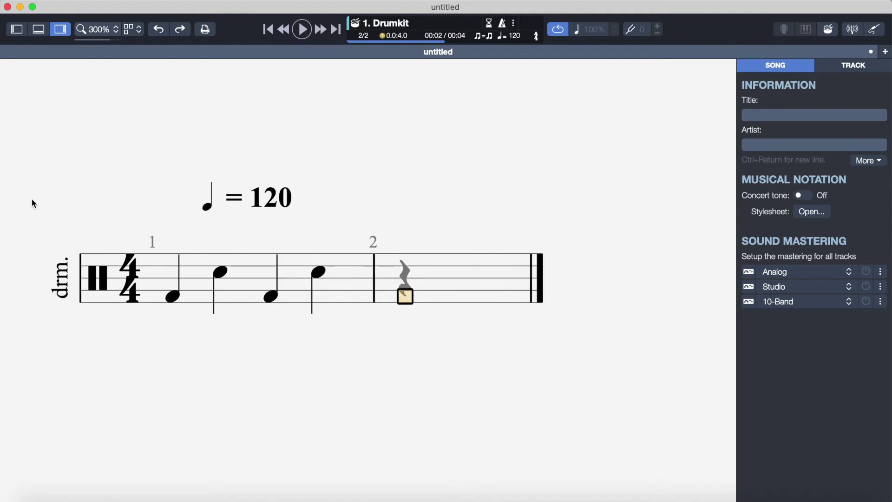
key("Return")
key("Right")
key("Up")
key("Up")
key("Up")
key("Up")
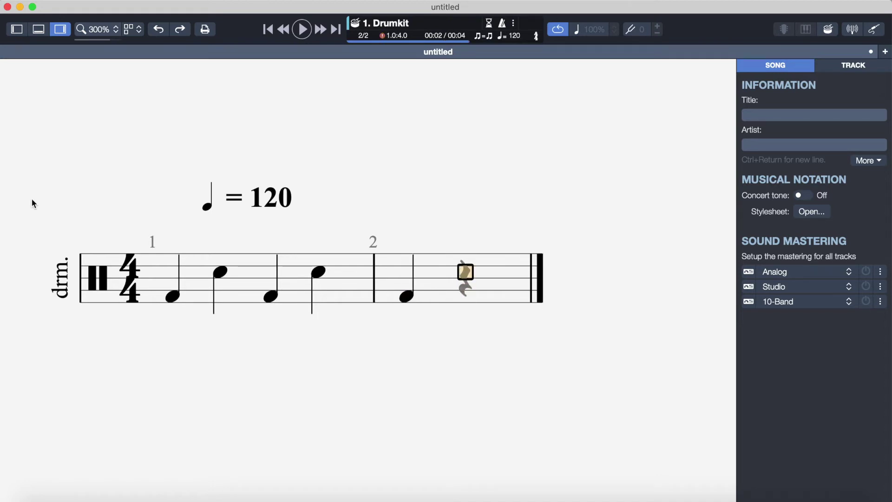
key("Return")
key("Right")
key("Down")
key("Down")
key("Down")
key("Down")
key("Return")
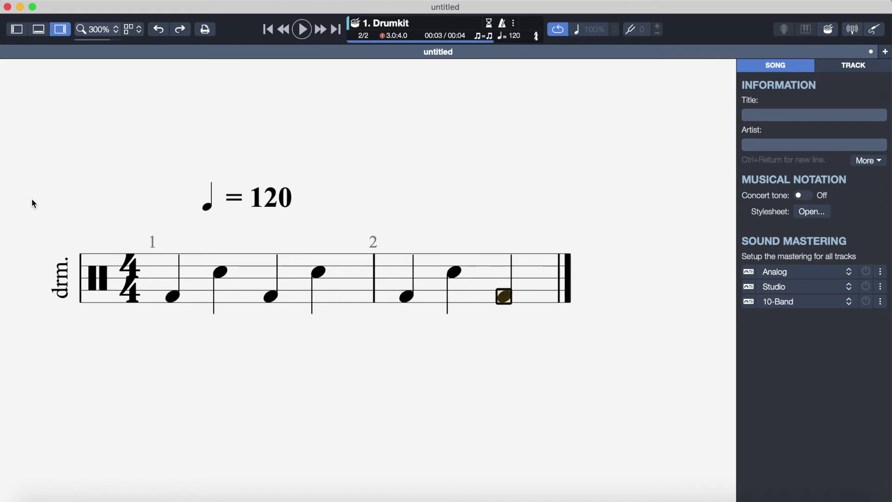
key("Right")
key("Up")
key("Up")
key("Up")
key("Up")
key("Return")
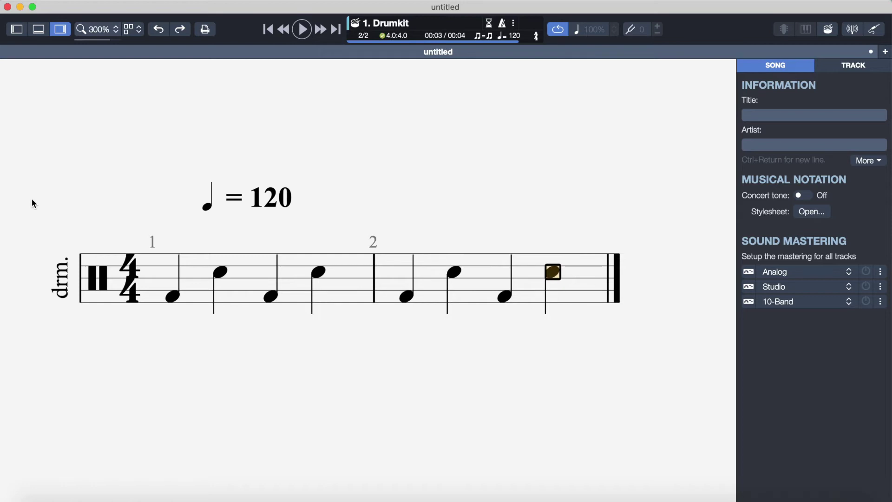
left_click(171, 274)
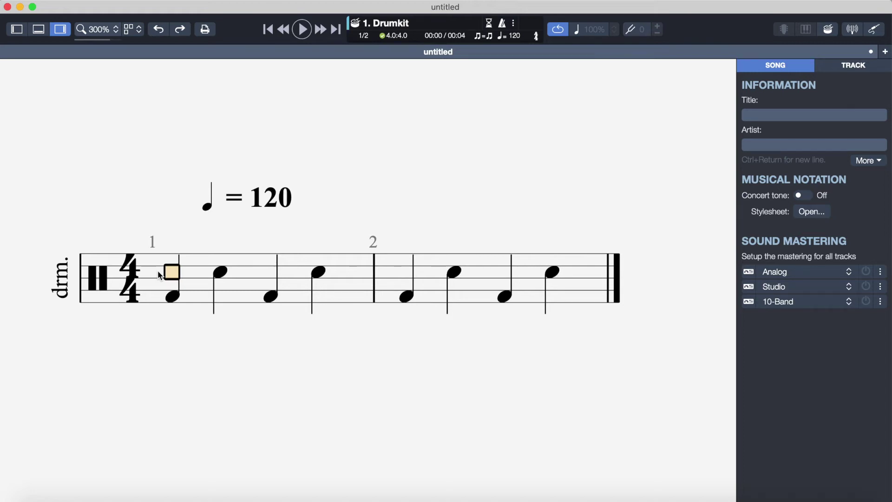
- Play the two-bar bass and snare groove at 120 bpm, then stop it
key("space")
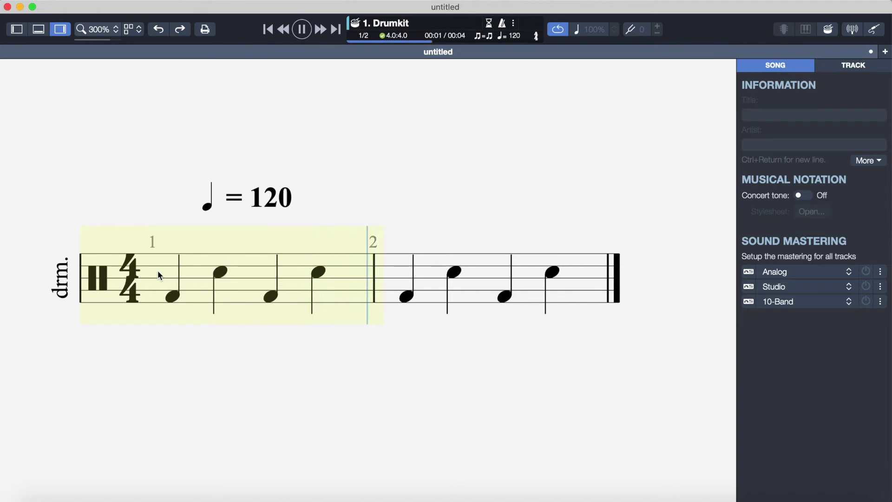
key("space")
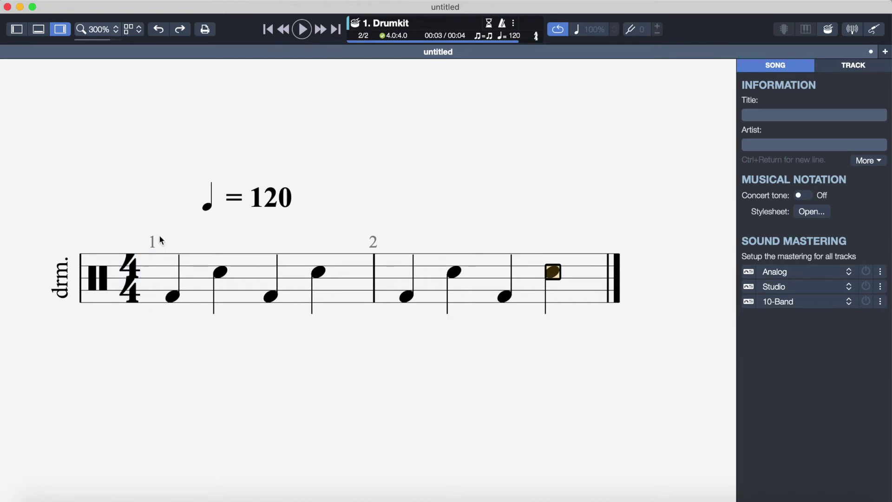
- Change the tempo marking from 120 to 70 bpm and play from bar 1
double_click(269, 203)
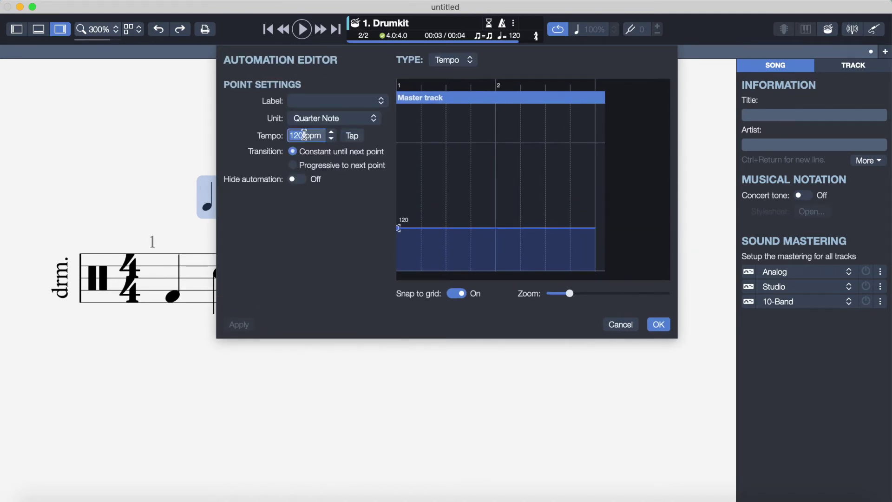
key("BackSpace")
type("70")
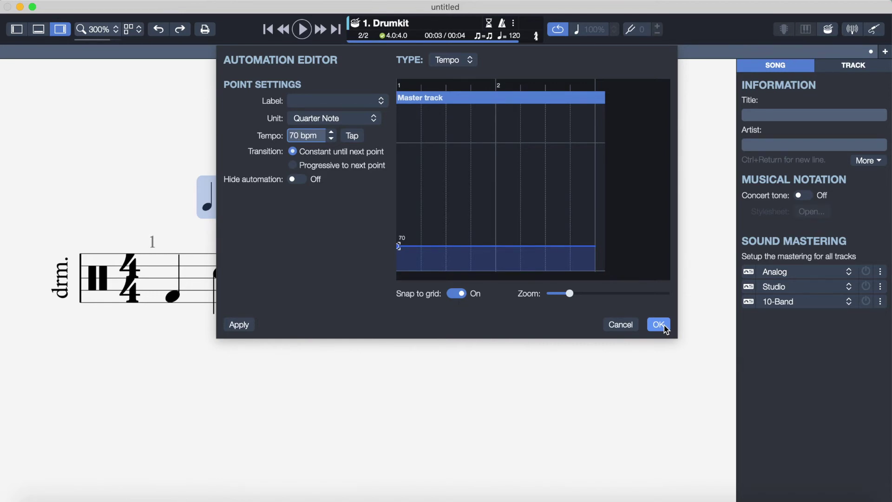
left_click(664, 325)
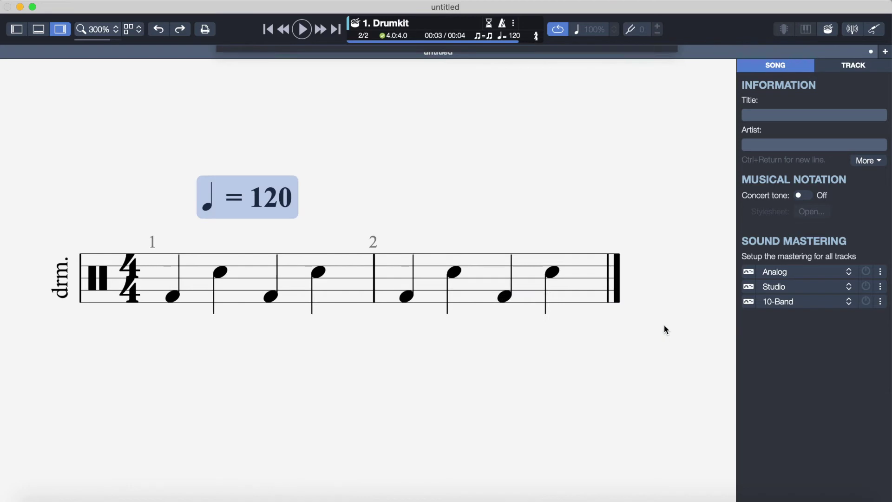
left_click(164, 292)
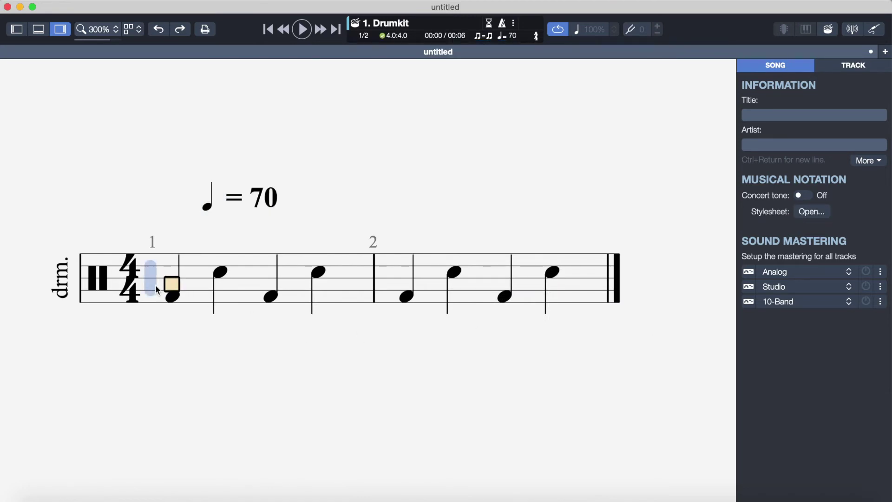
key("space")
- Delete all notes in bars 1–2 and remove the second bar
left_click_drag(595, 328, 176, 292)
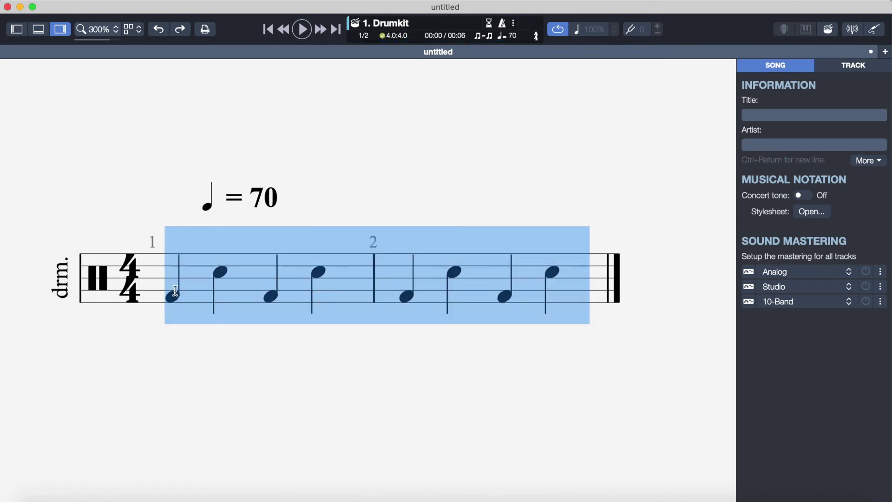
key("Delete")
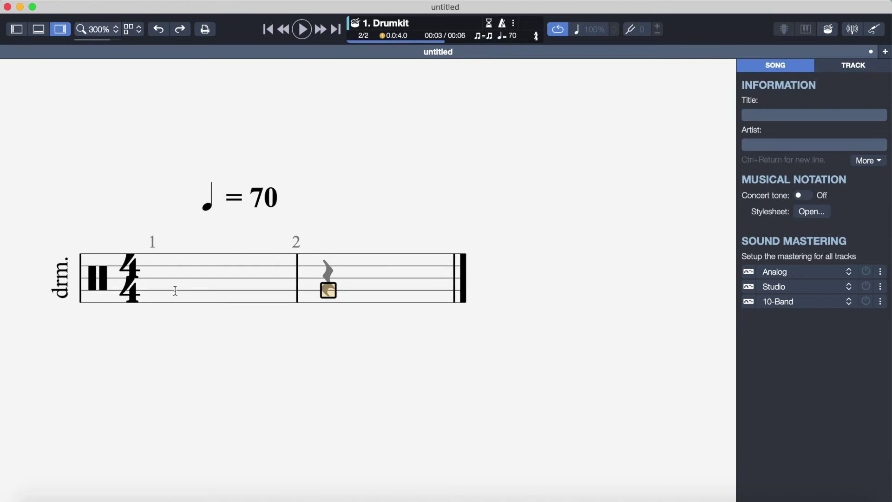
key("super+Delete")
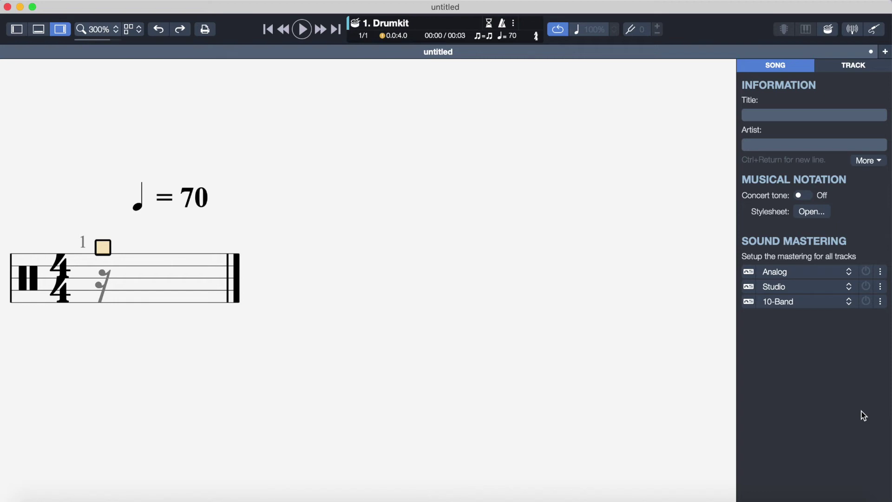
- Place a hi-hat on the top staff line at bar 1's start and set sixteenth-note duration
key("Down")
key("Return")
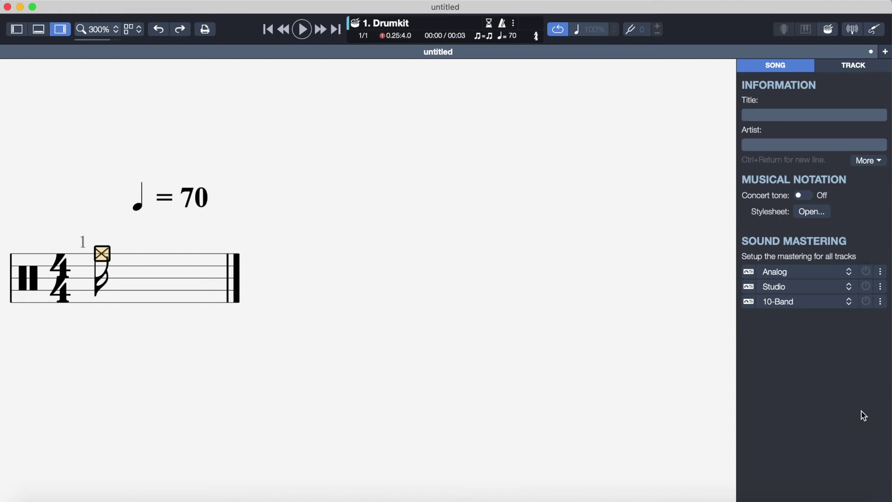
left_click(101, 249)
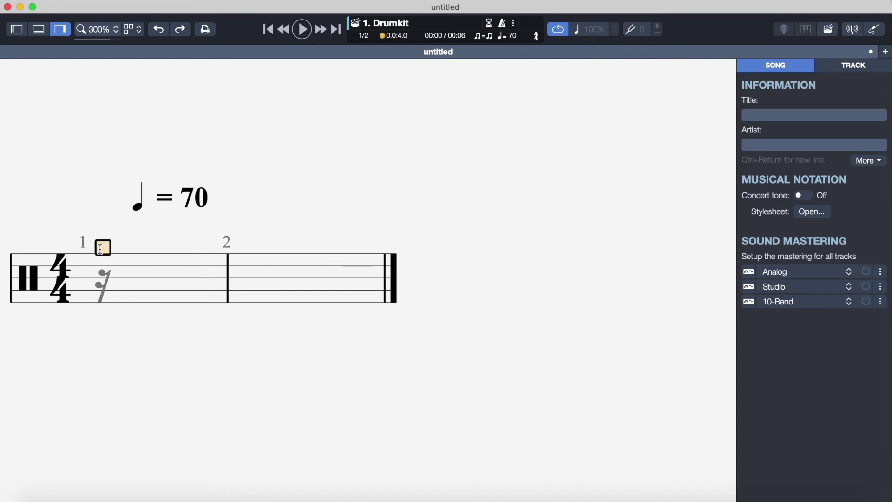
key("minus")
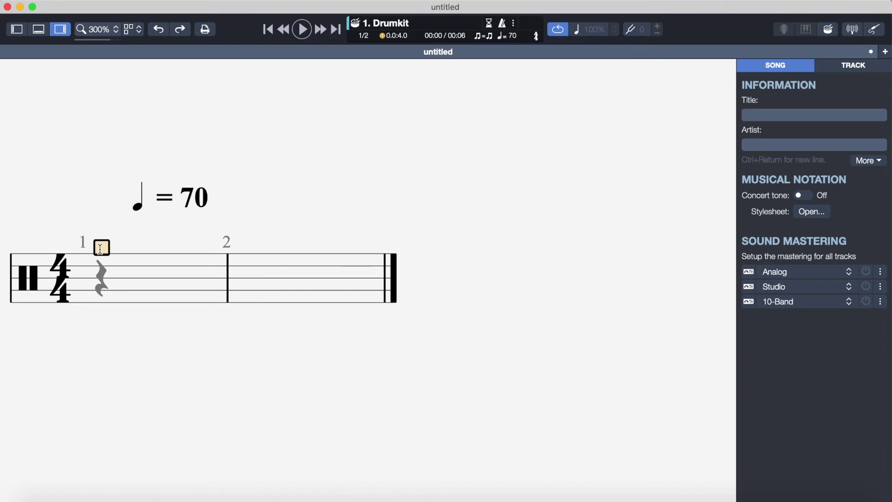
key("plus")
- Fill the rest of bar 1 with hi-hat semiquavers by entering drum code 42 repeatedly
type("42")
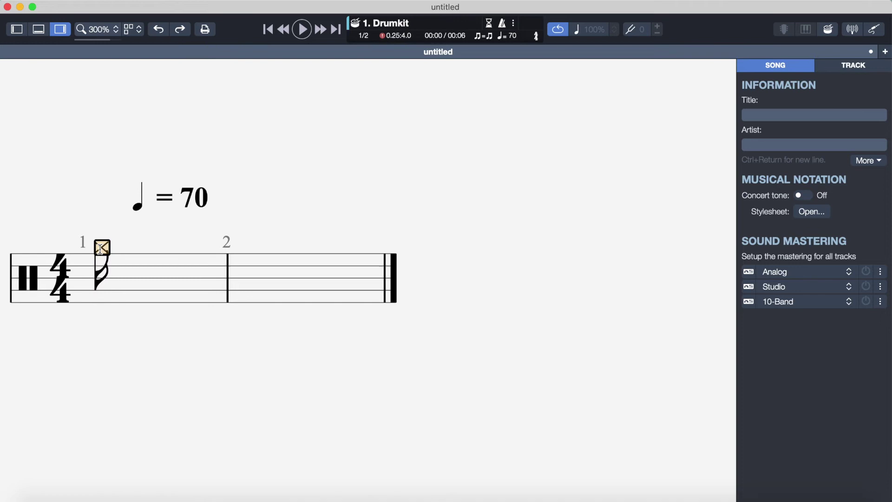
key("Right")
type("42")
key("Right")
type("42")
key("Right")
type("42")
key("Right")
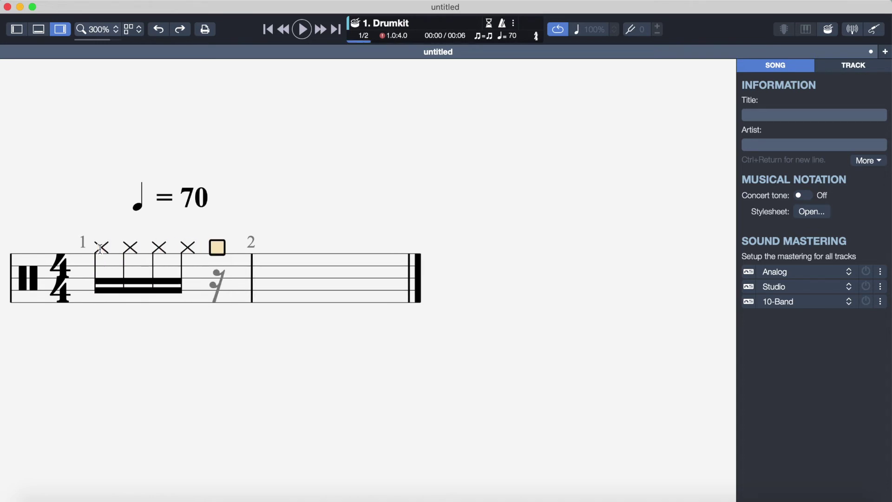
type("42")
key("Right")
type("42")
key("Right")
type("42")
key("Right")
type("42")
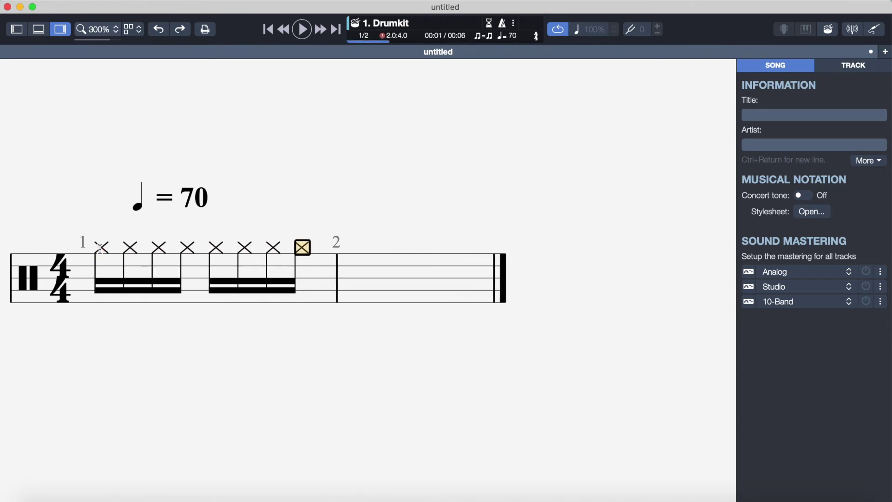
key("Right")
type("42")
key("Right")
type("42")
key("Right")
type("42")
key("Right")
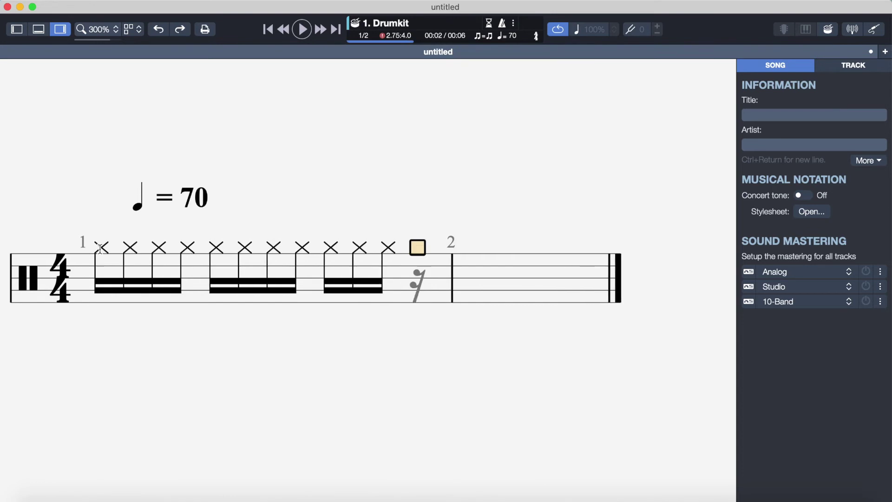
type("42")
key("Right")
type("42")
key("Right")
type("42")
key("Right")
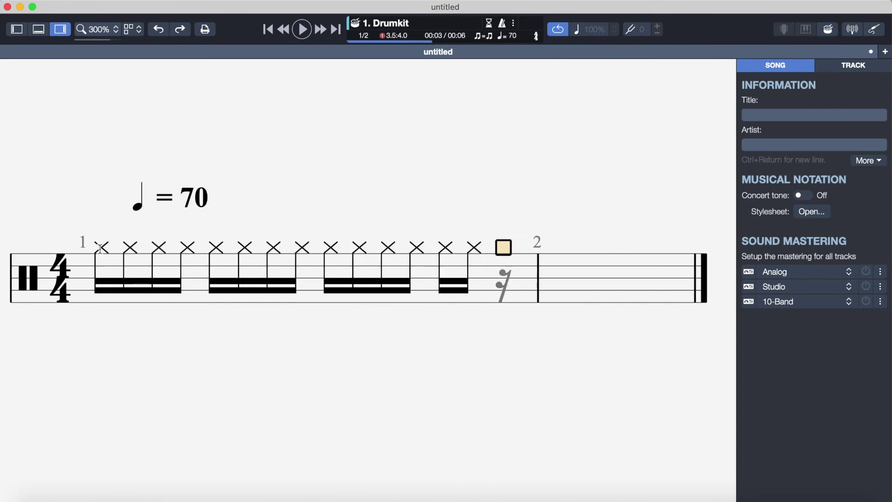
type("42")
key("Right")
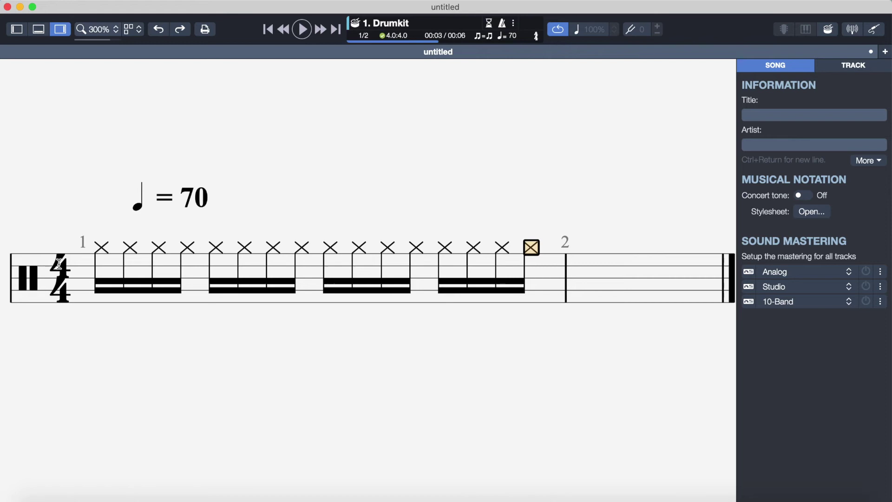
- Play the hi-hat bar from its first note, twice
left_click(93, 254)
key("space")
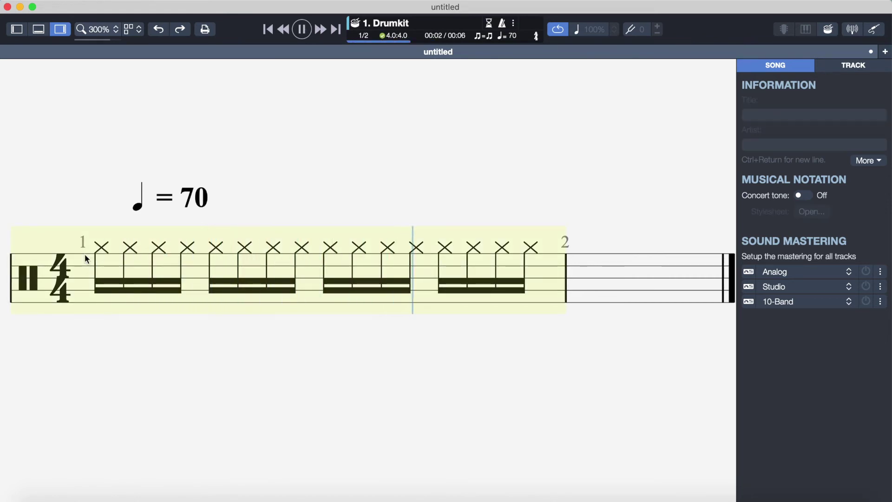
left_click(85, 257)
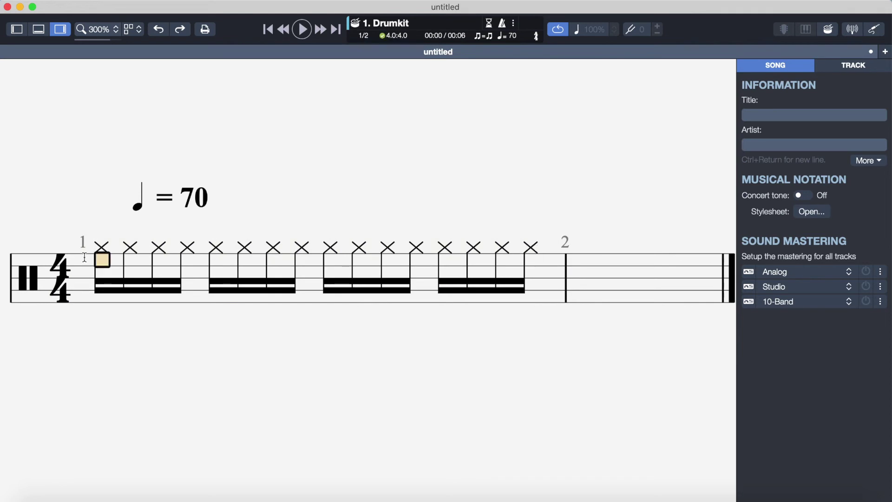
key("space")
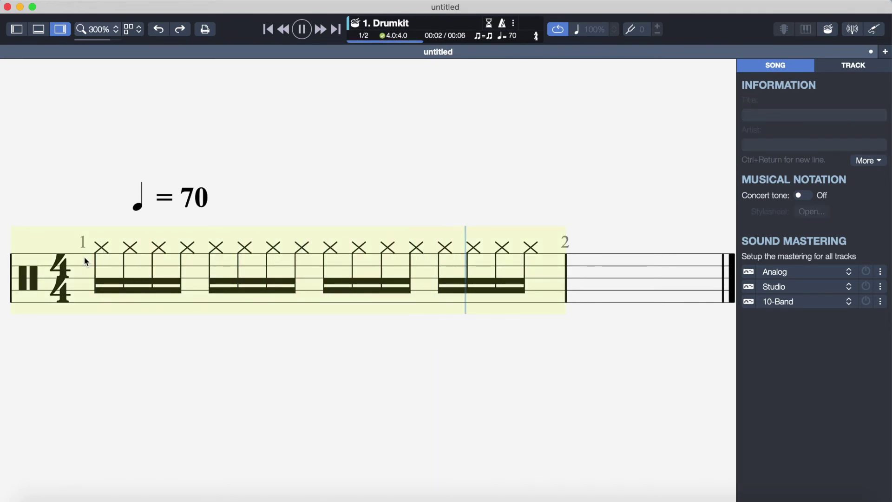
- Select all sixteen hi-hats in bar 1 and flip their stems up
left_click_drag(85, 256, 528, 288)
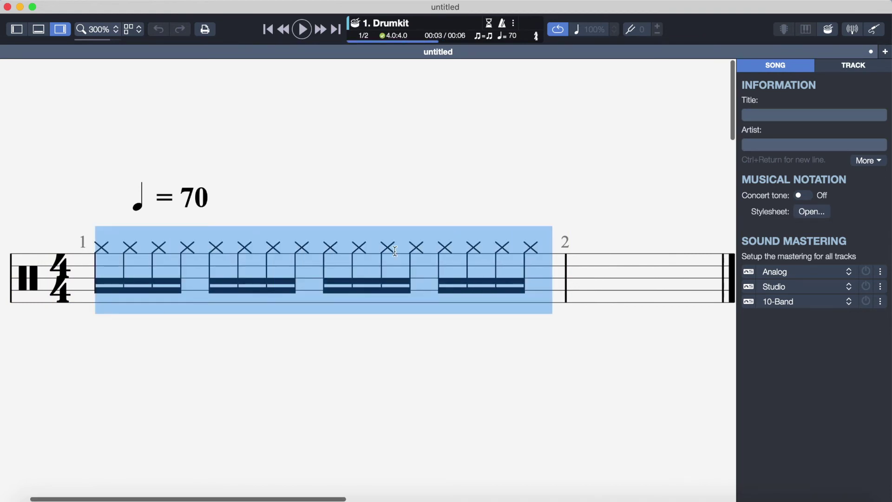
left_click(237, 7)
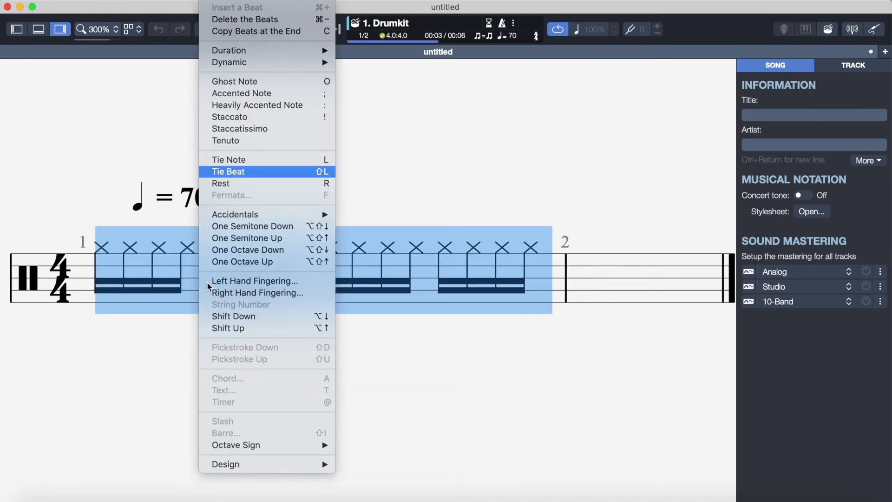
mouse_move(213, 465)
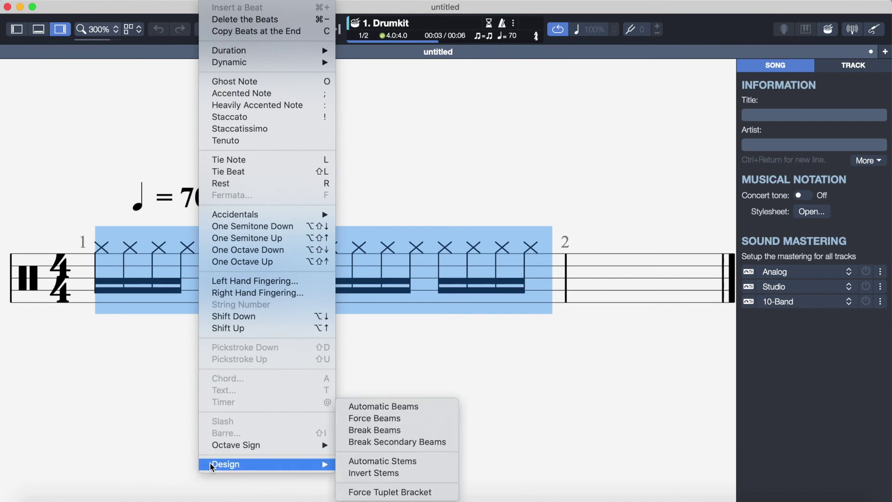
left_click(349, 473)
left_click(101, 320)
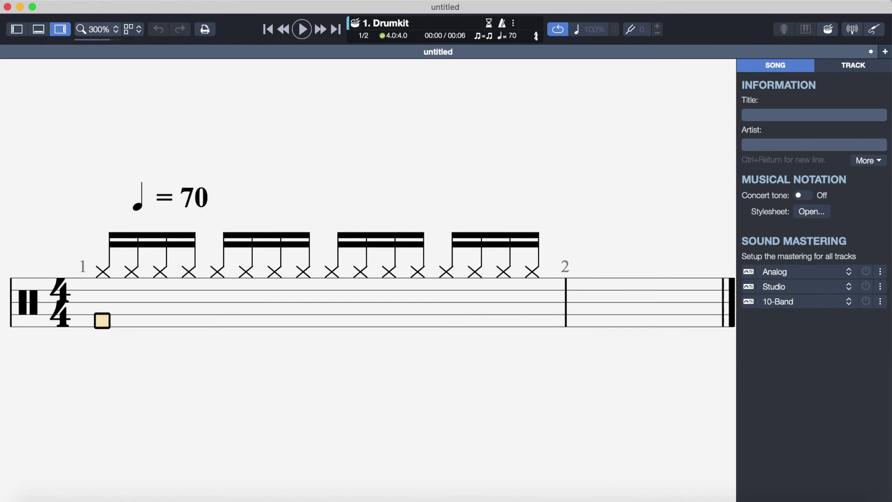
- Add a bass drum (36) on beat 1 and a snare (38) on beat 2
type("36")
key("Right")
key("Up")
key("Up")
key("Up")
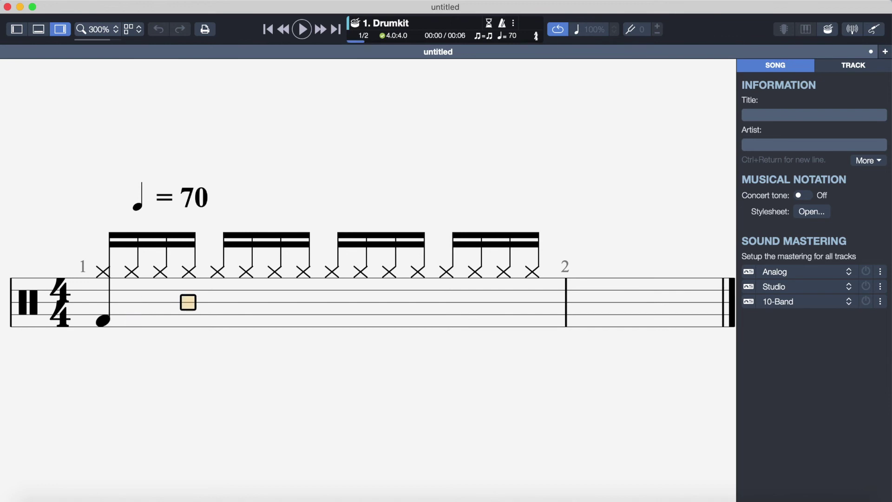
key("Right")
key("Up")
type("38")
key("Right")
key("Down")
key("Down")
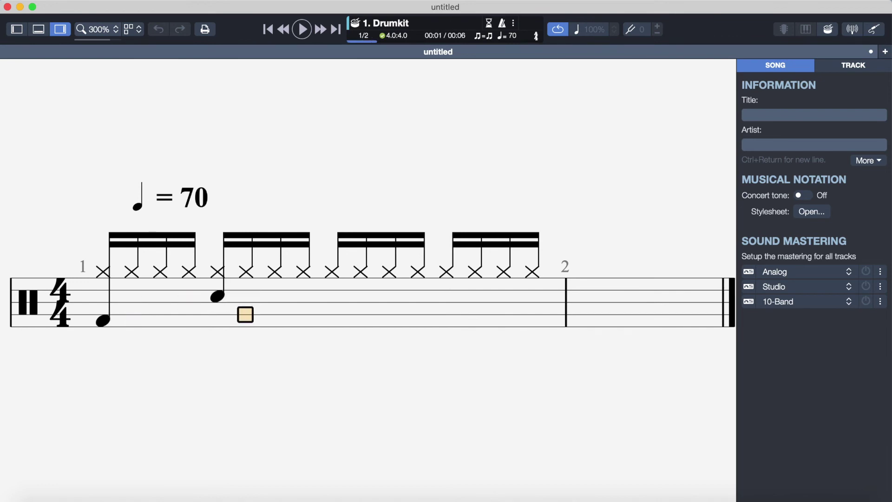
key("Down")
- Add three bass drum notes (36) after beat 2 and a snare (38) on beat 4
type("36")
key("Right")
key("Right")
key("Right")
type("36")
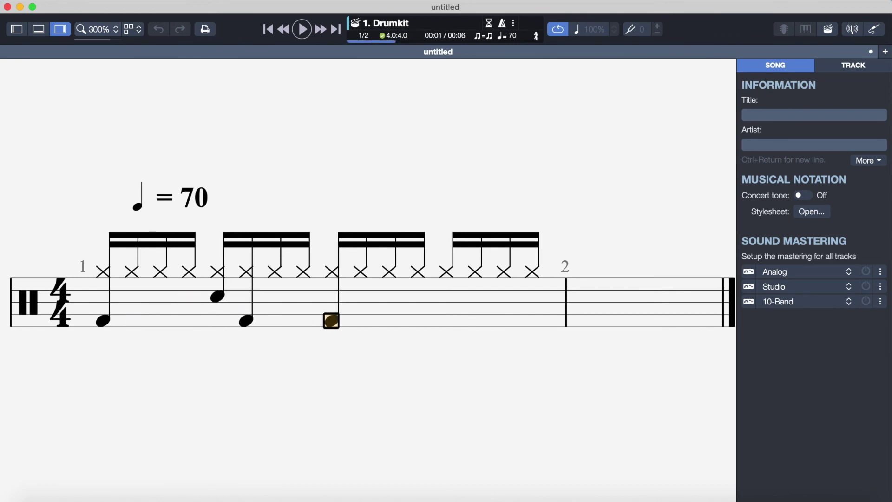
key("Right")
key("Right")
type("36")
key("Right")
key("Right")
key("Right")
key("Up")
key("Up")
key("Up")
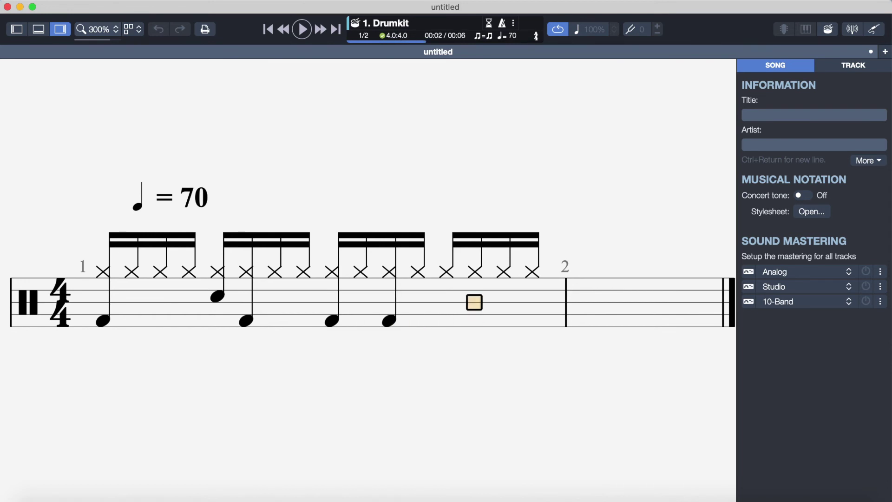
key("Up")
key("Left")
type("38")
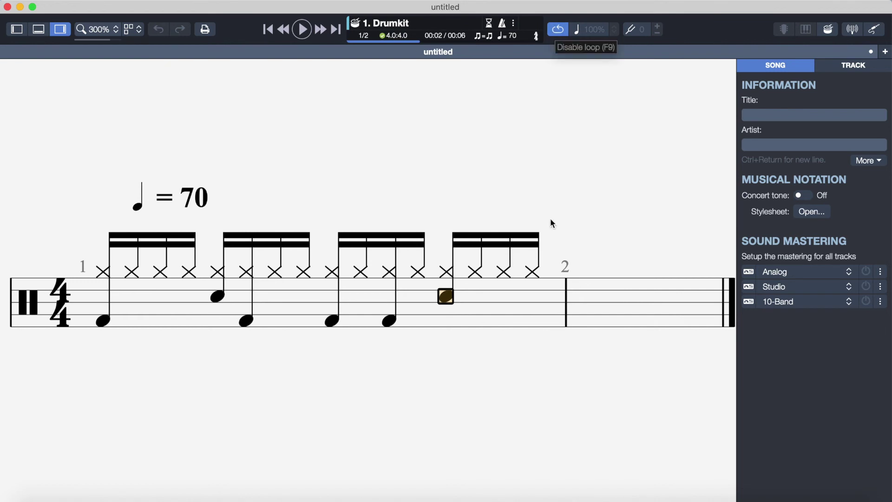
left_click(593, 301)
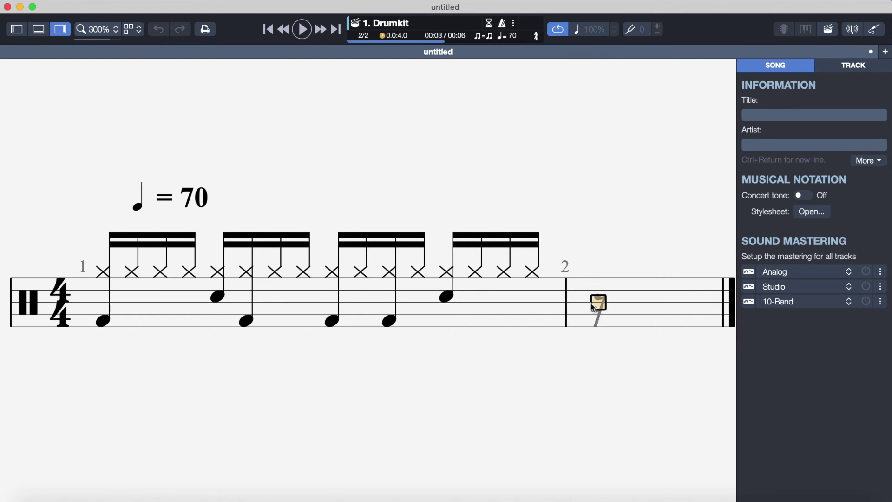
- Delete the empty bar 2 from the Bar menu, leaving a single-bar groove
left_click(186, 0)
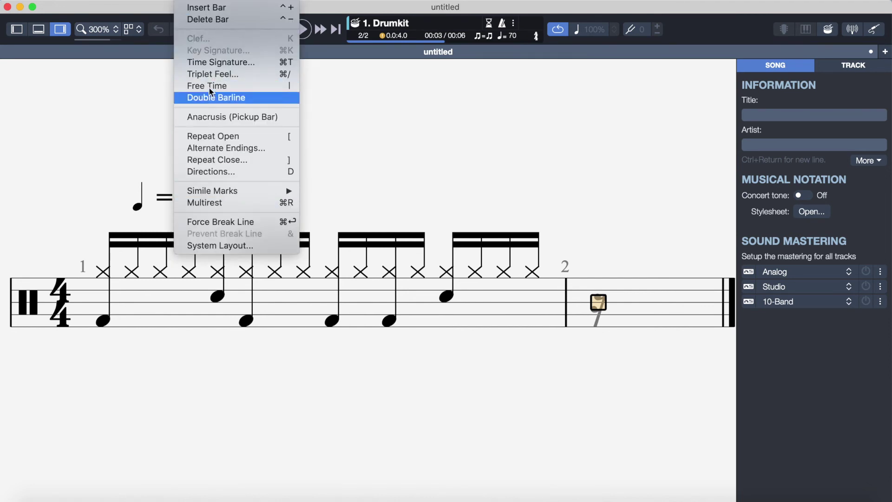
left_click(208, 20)
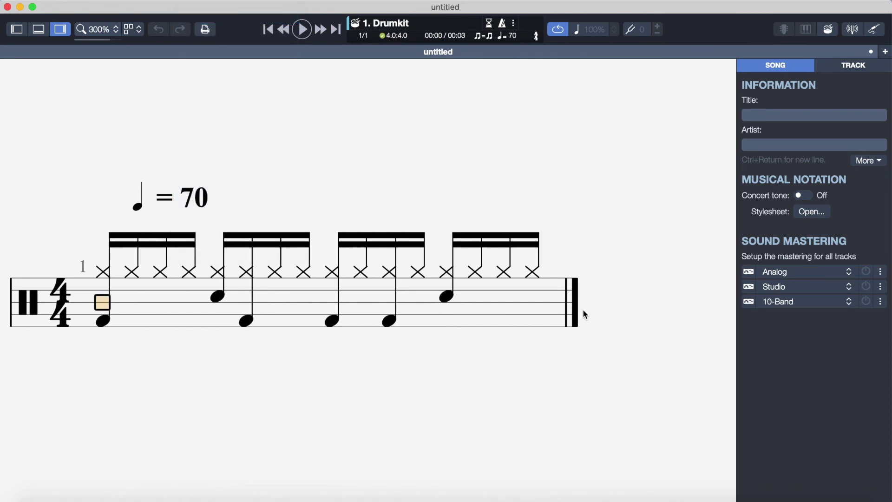
left_click(95, 328)
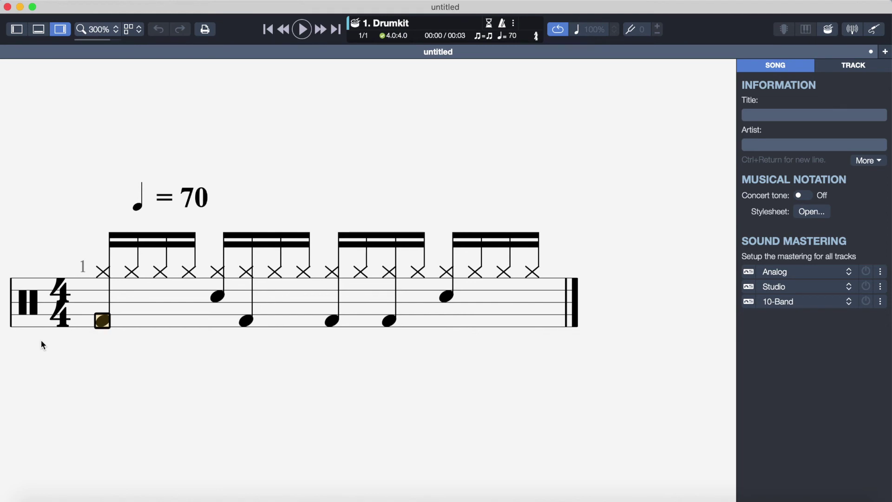
key("space")
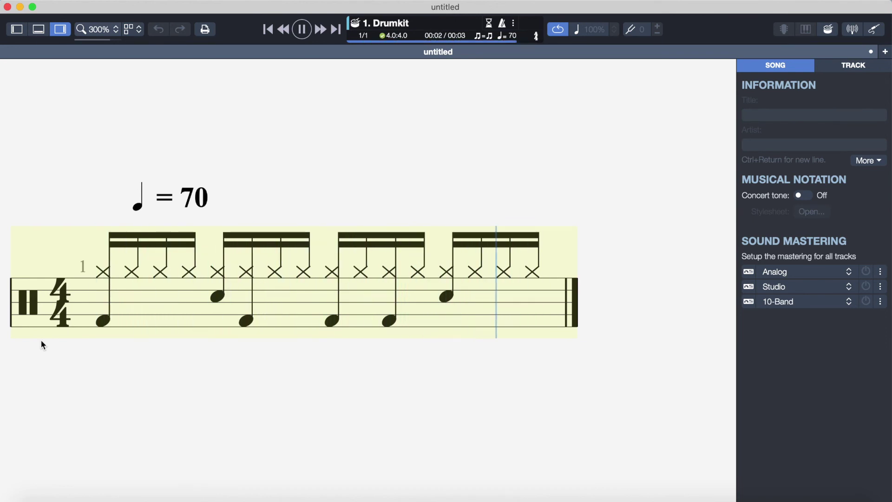
key("space")
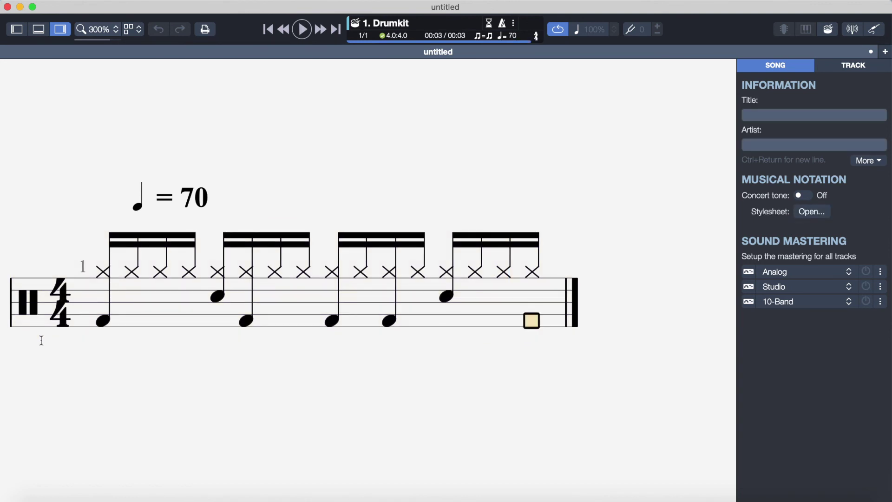
- Add a bass-drum note (36) on 1-and and remove the bass note on 2-e
left_click(159, 321)
type("36")
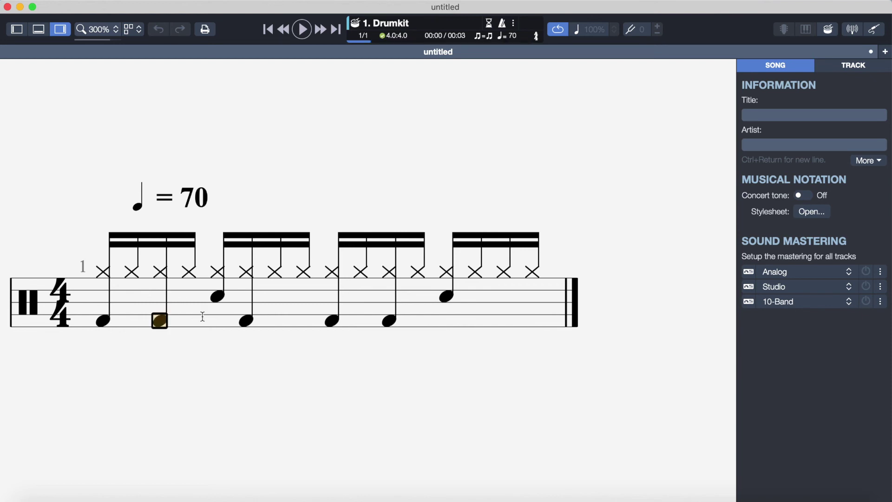
key("BackSpace")
key("Right")
type("36")
key("Right")
key("Right")
key("Right")
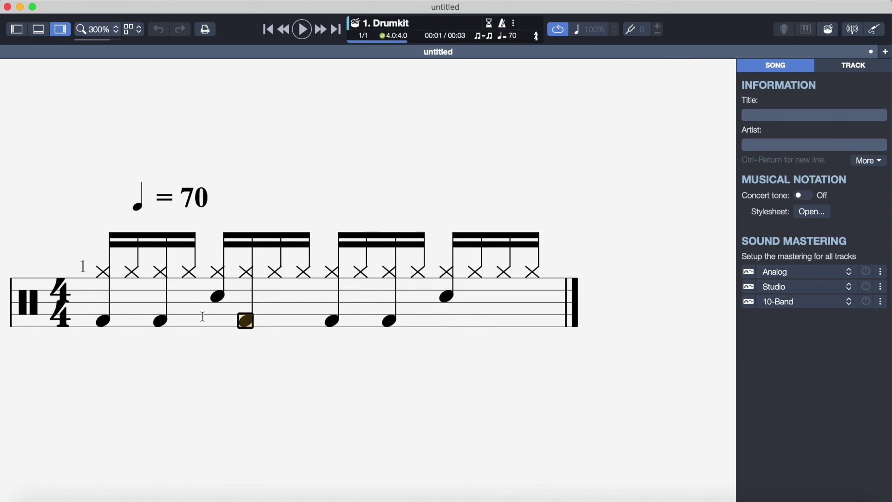
key("Delete")
key("Right")
key("Right")
key("Right")
key("Right")
key("Right")
key("Right")
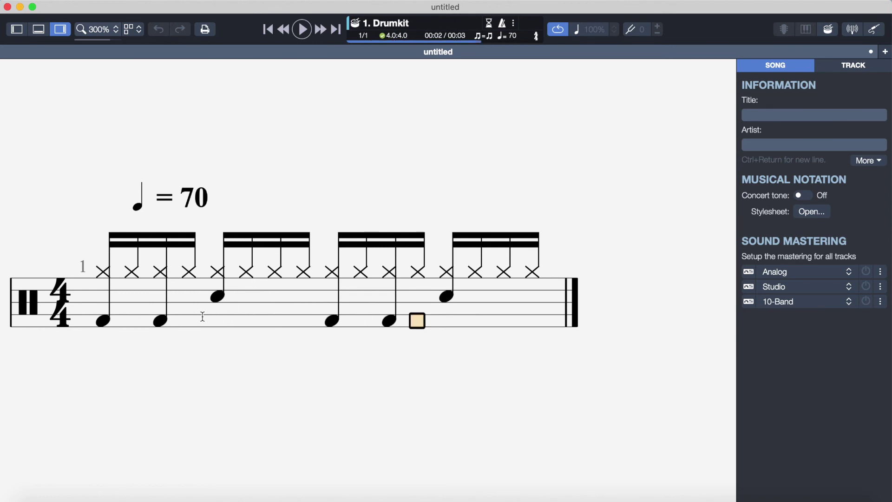
key("Right")
key("Right")
- Fill the sixteenths of beat 4 with snare notes (38)
key("Up")
key("Up")
key("Up")
key("Up")
key("Up")
type("38")
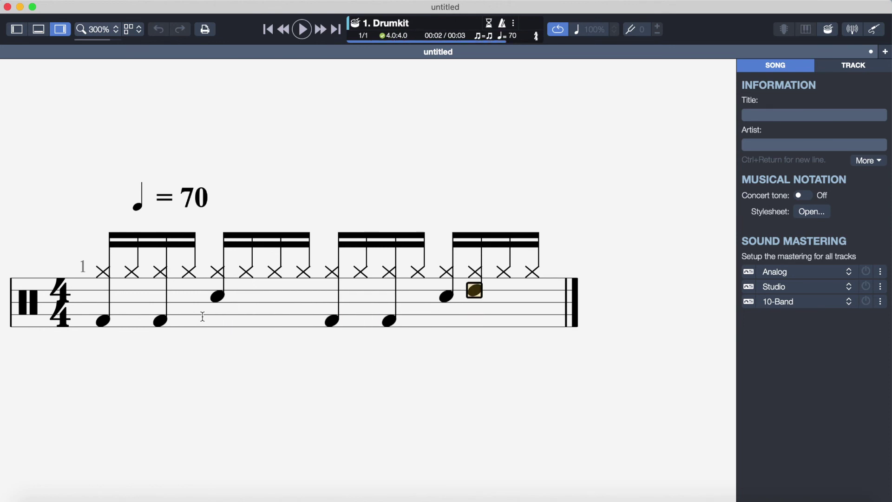
key("BackSpace")
key("Right")
type("38")
key("Right")
type("38")
key("Right")
type("38")
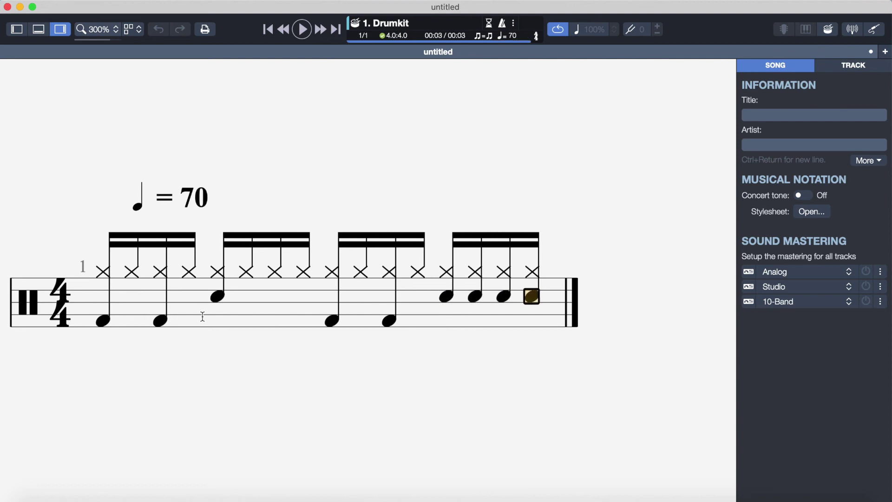
- Delete the existing bass-drum note on beat 3
key("Left")
key("Down")
key("Left")
key("Down")
key("Left")
key("Left")
key("Left")
key("Left")
key("Left")
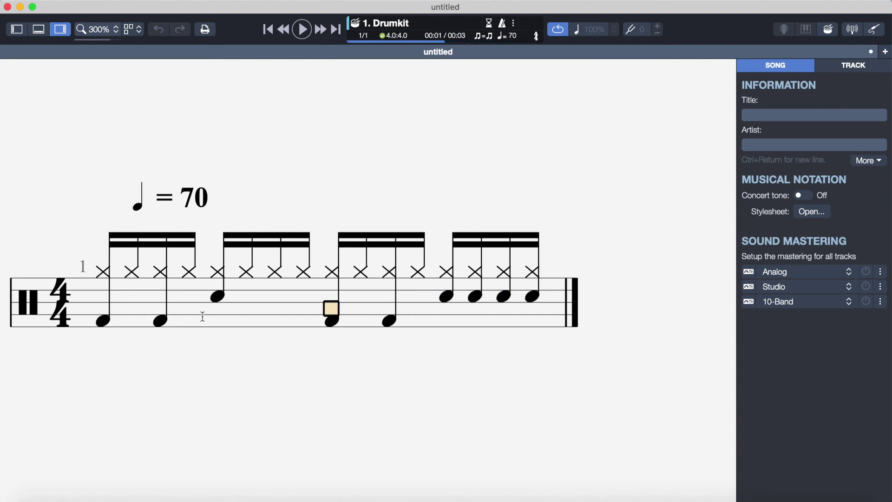
key("Down")
key("BackSpace")
- Enter bass notes (36) on 2-a and beat 3, remove the 3-and one, and play from beat 1
key("Right")
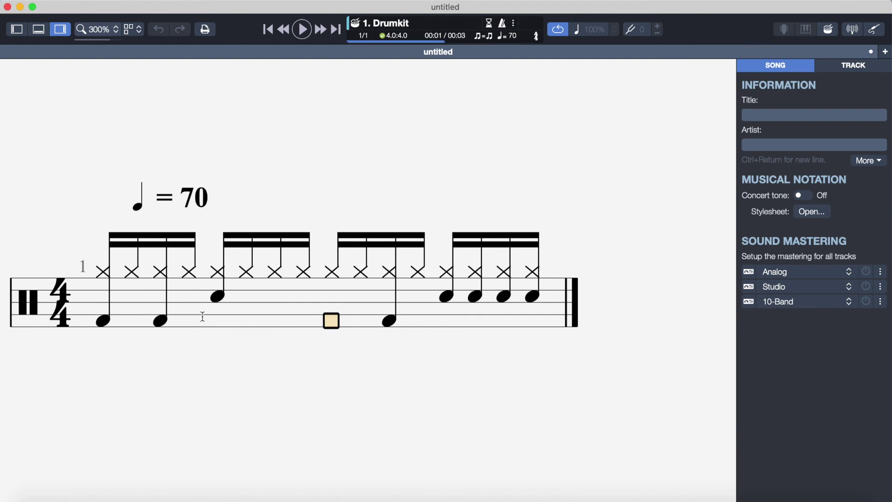
key("Left")
type("36")
key("Right")
type("36")
key("Right")
key("Right")
key("BackSpace")
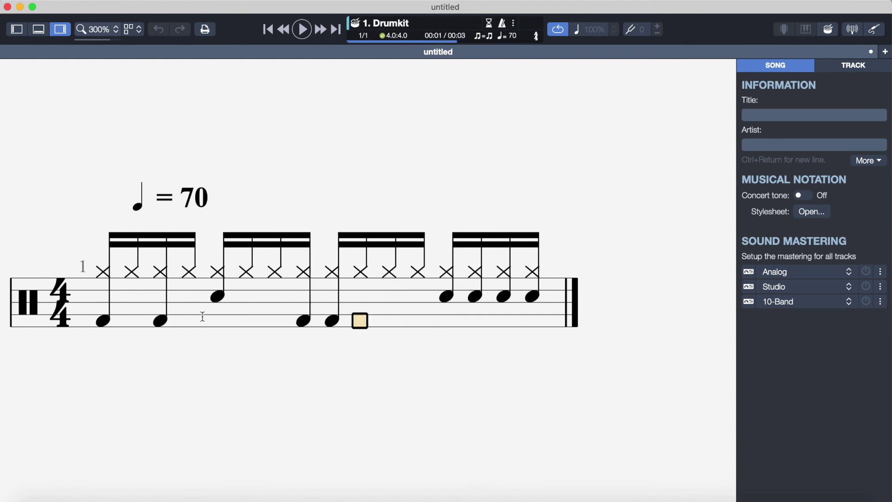
left_click(79, 283)
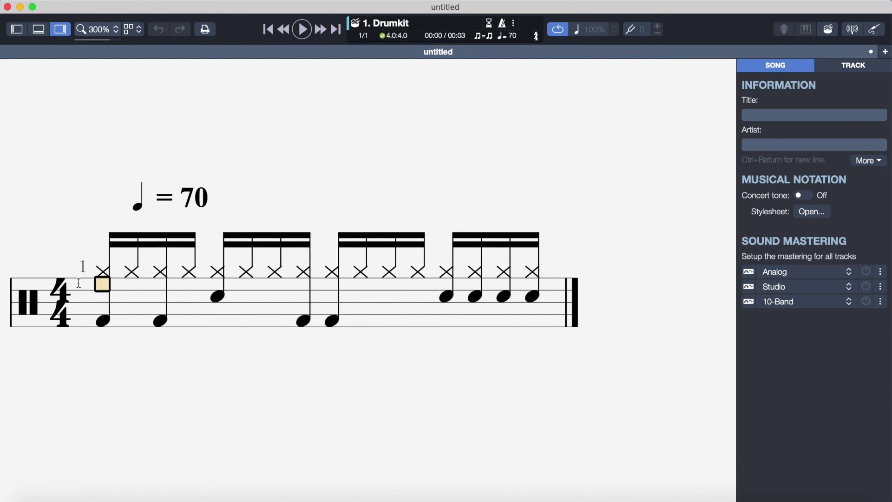
key("space")
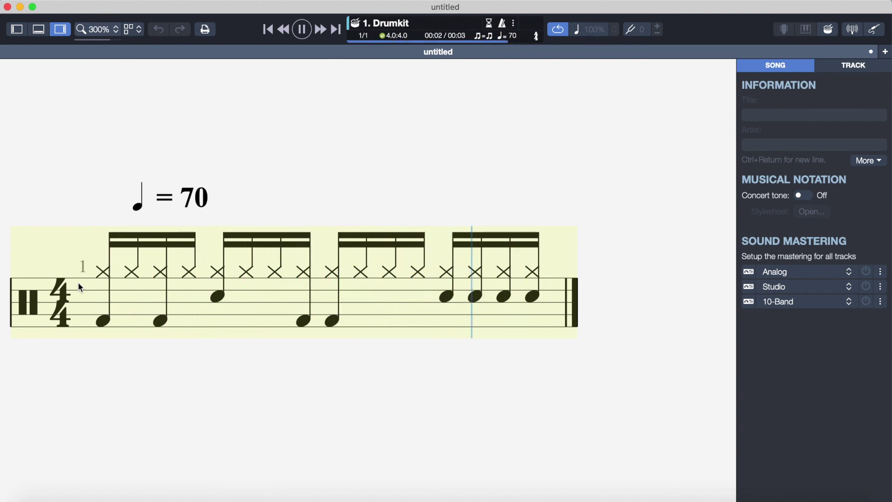
- Stop playback of the one-bar groove
key("space")
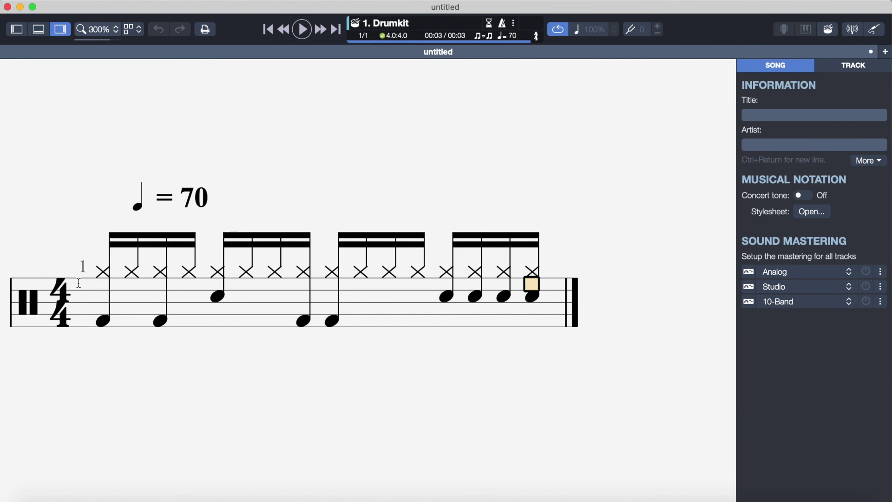